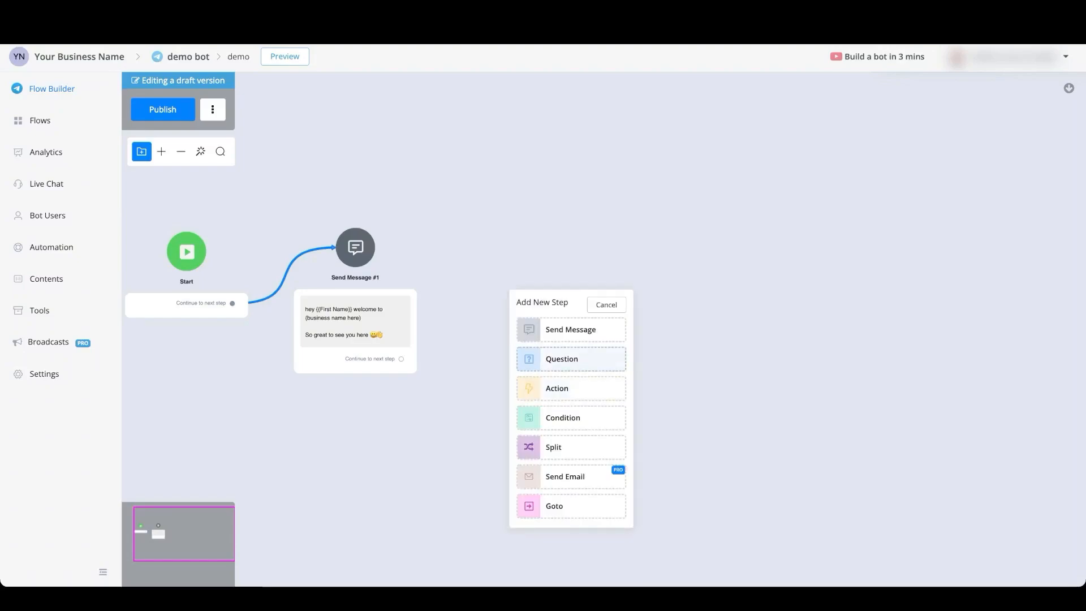
Add a Question step to the flow and place it beside Send Message #1.
{"action": "left_click", "coordinate": [571, 358]}
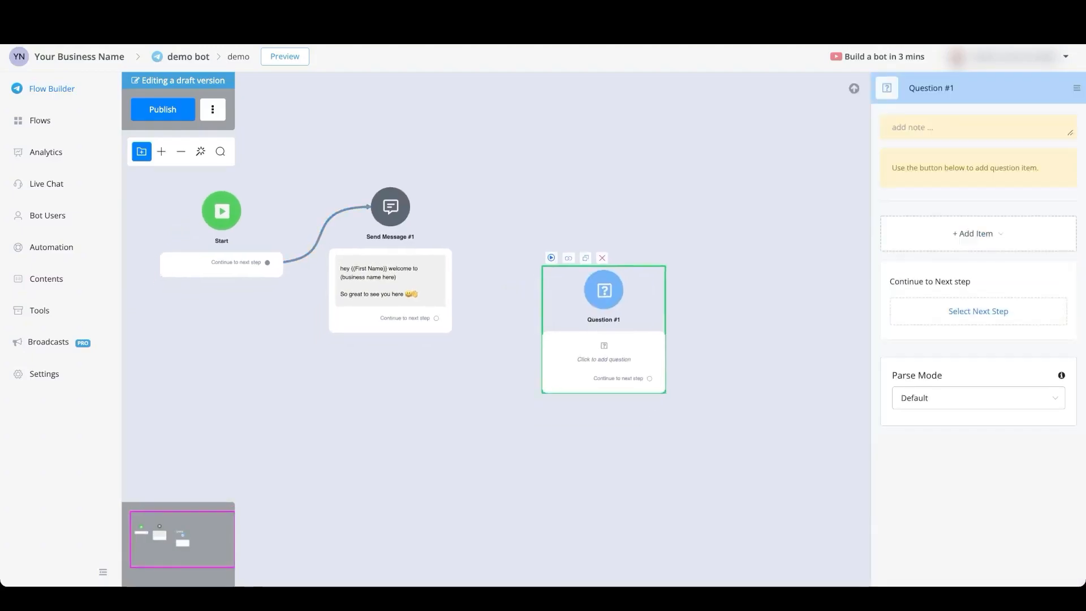
{"action": "left_click_drag", "start_coordinate": [603, 289], "coordinate": [571, 211]}
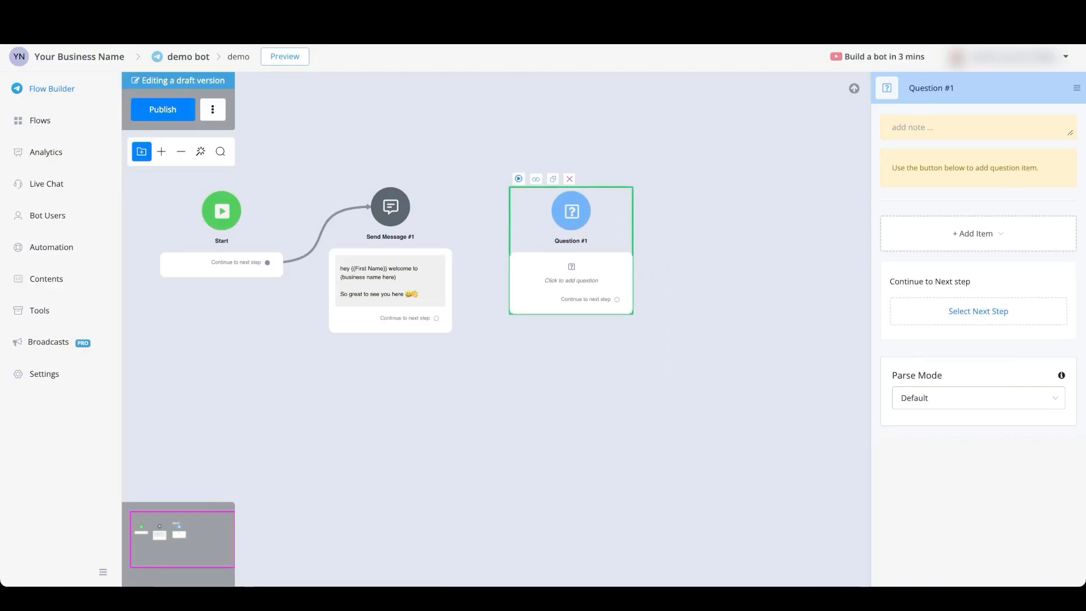
Add a Text item to Question #1 asking "ask question here" and save the response to user_response.
{"action": "left_click", "coordinate": [978, 233]}
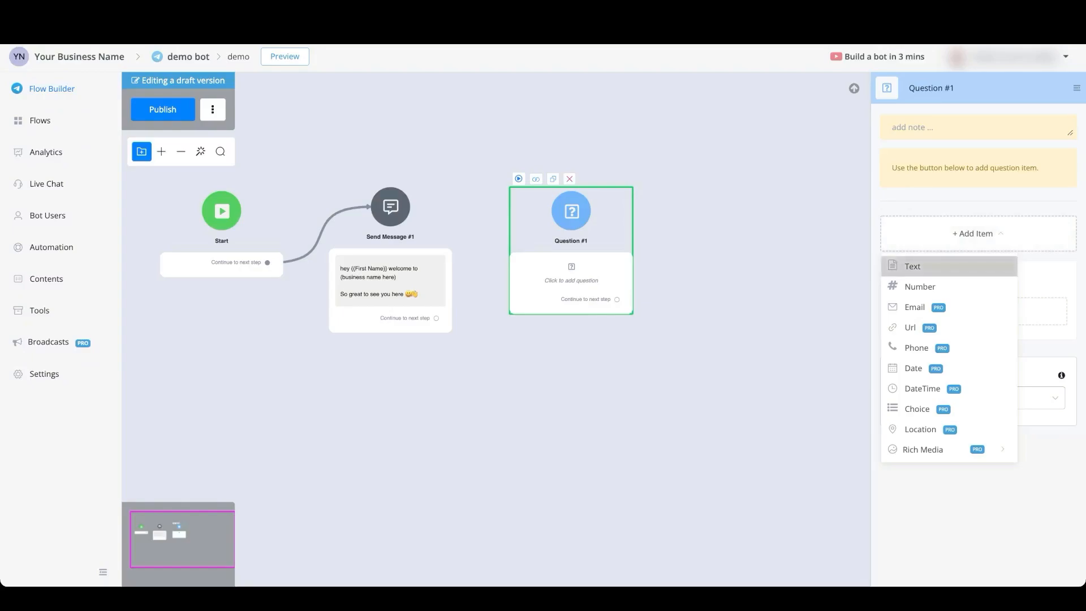
{"action": "mouse_move", "coordinate": [913, 266]}
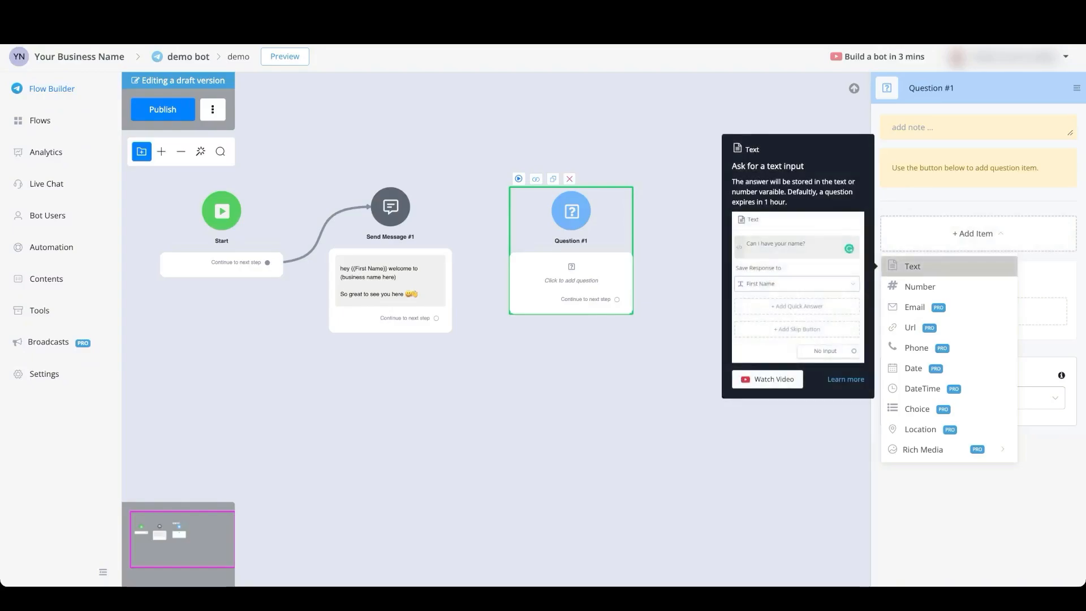
{"action": "mouse_move", "coordinate": [921, 286]}
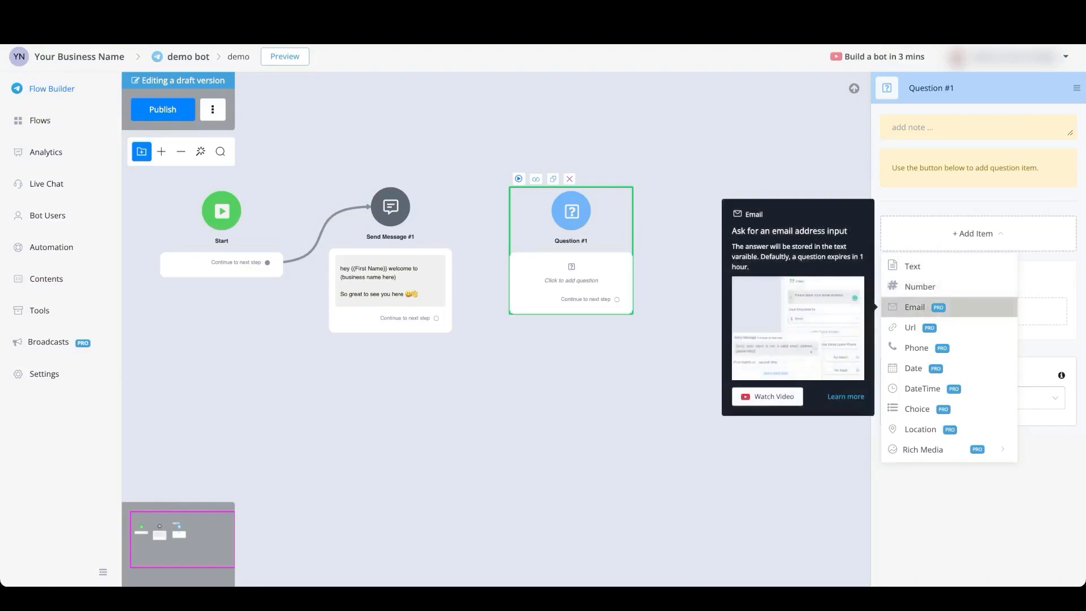
{"action": "mouse_move", "coordinate": [910, 327]}
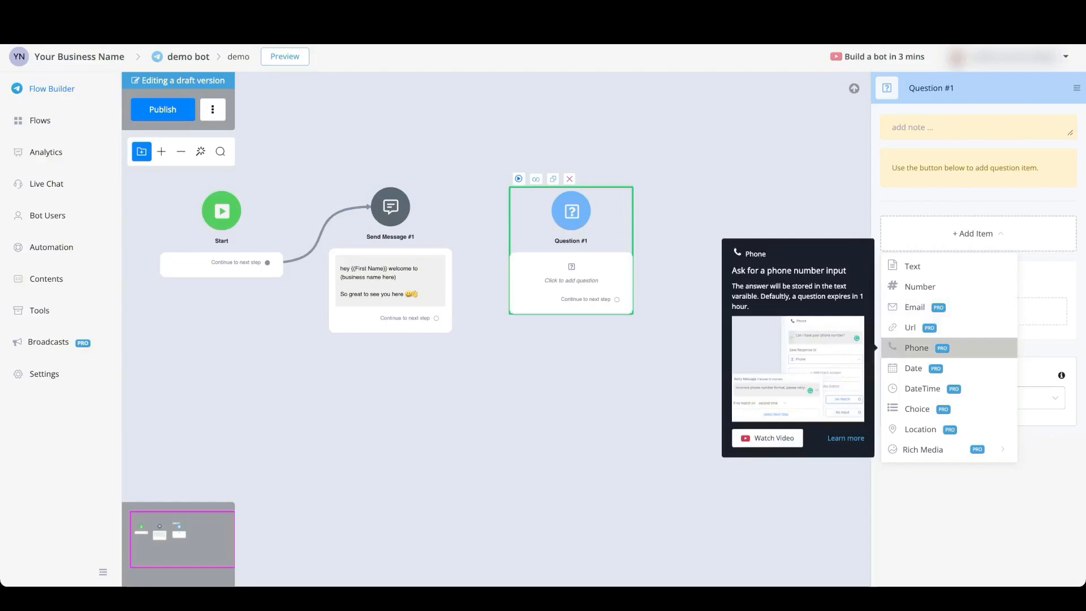
{"action": "mouse_move", "coordinate": [913, 368]}
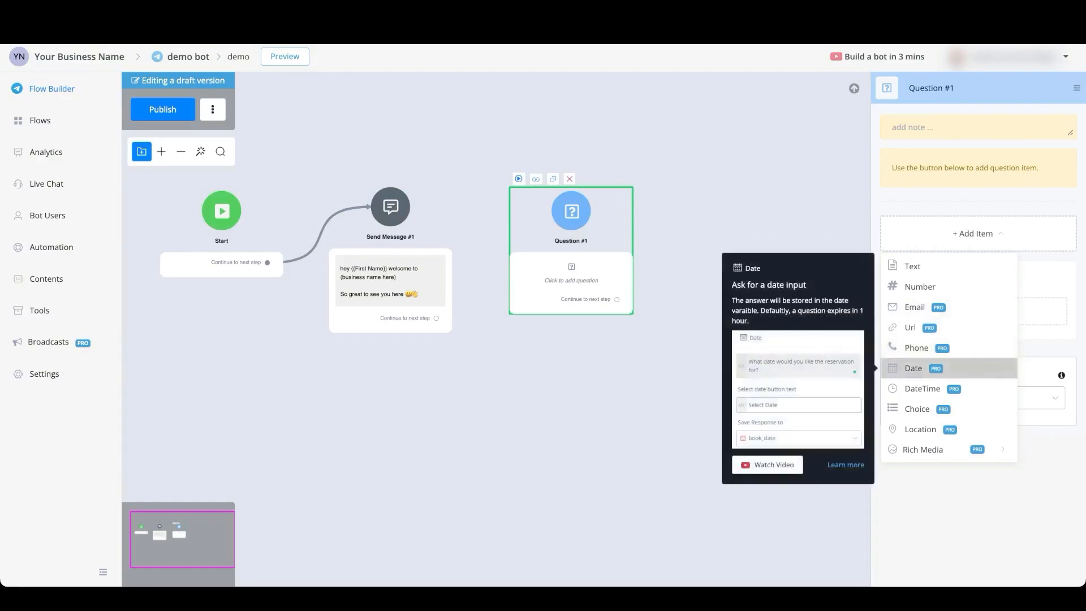
{"action": "mouse_move", "coordinate": [922, 389]}
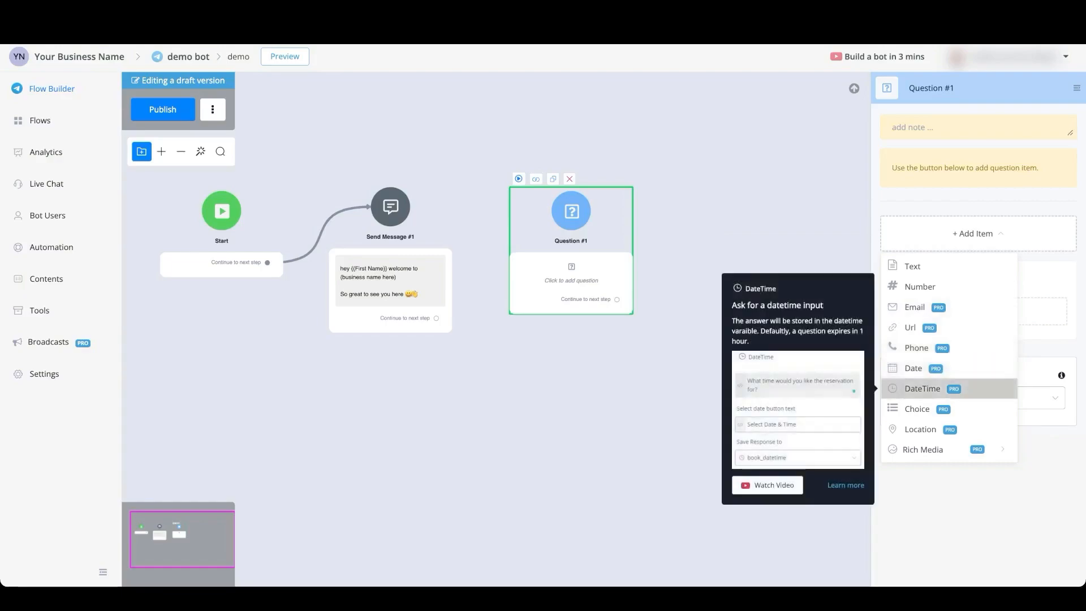
{"action": "mouse_move", "coordinate": [917, 409]}
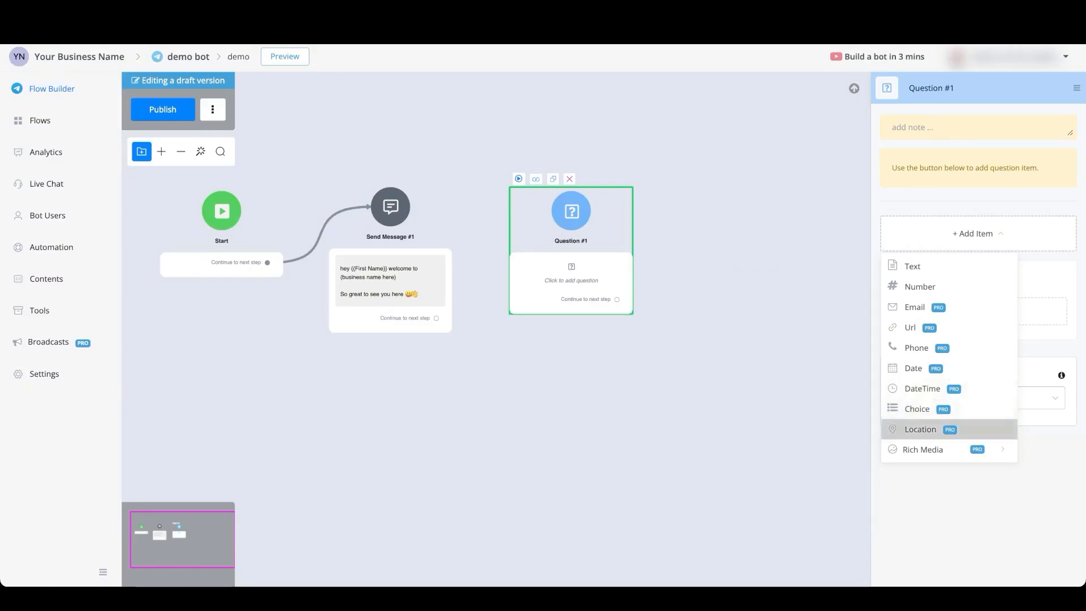
{"action": "mouse_move", "coordinate": [928, 450]}
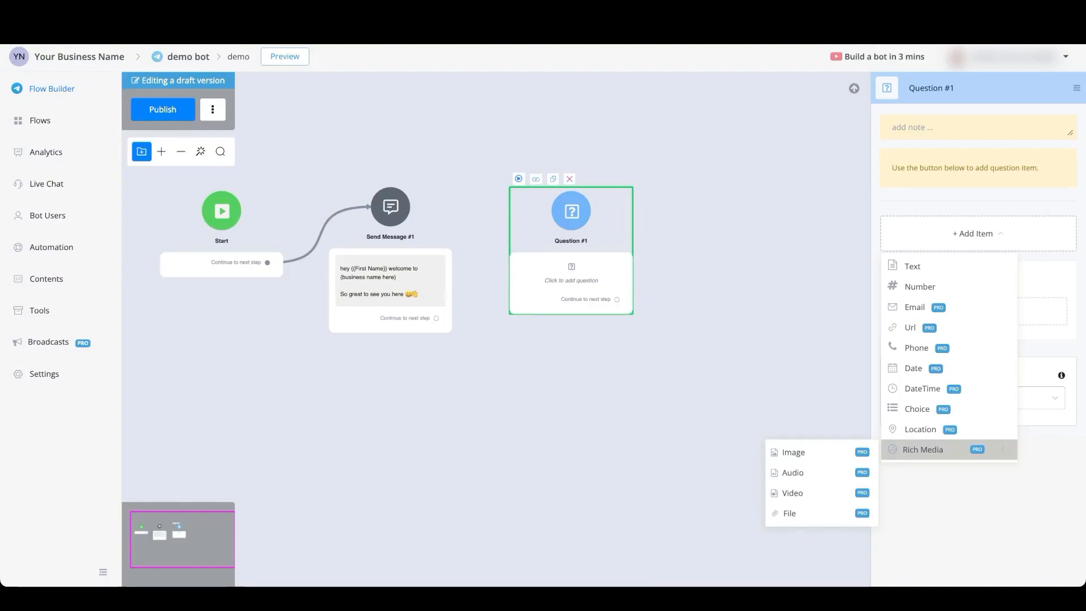
{"action": "left_click", "coordinate": [913, 266]}
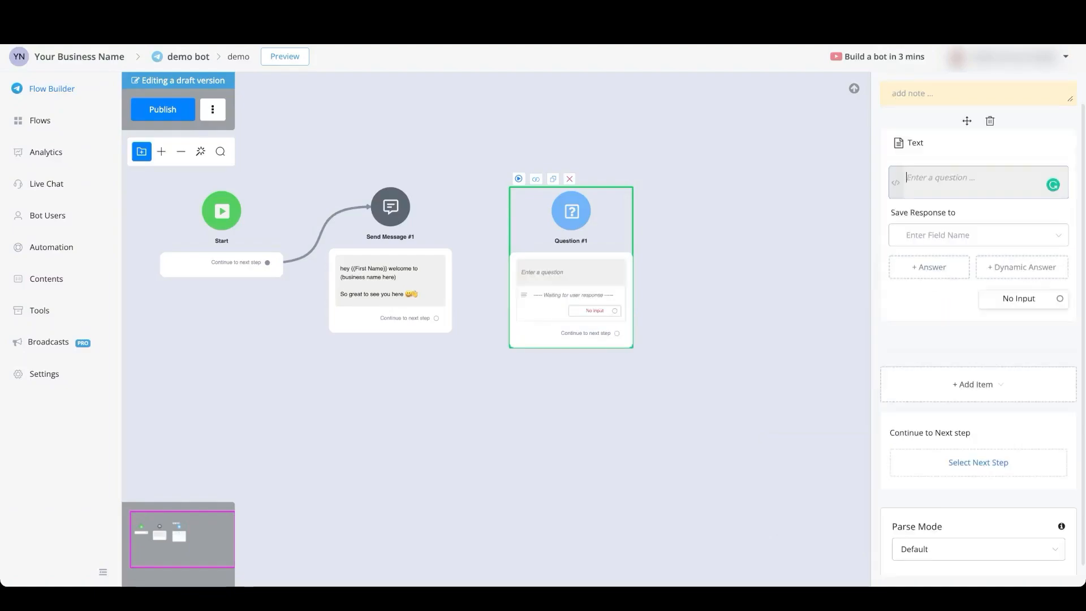
{"action": "type", "text": "ask question here"}
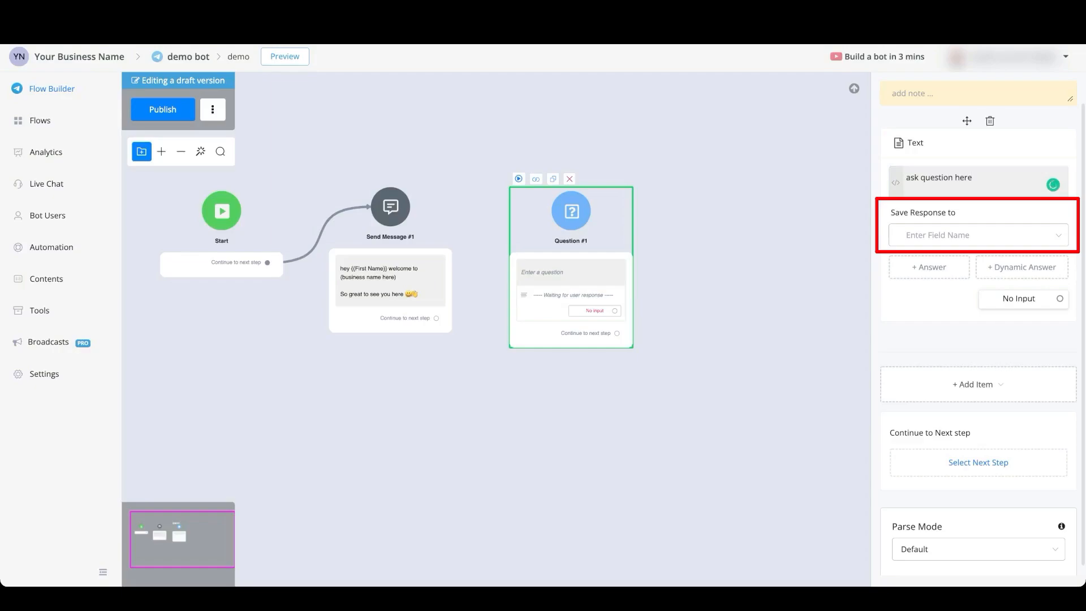
{"action": "left_click", "coordinate": [978, 235]}
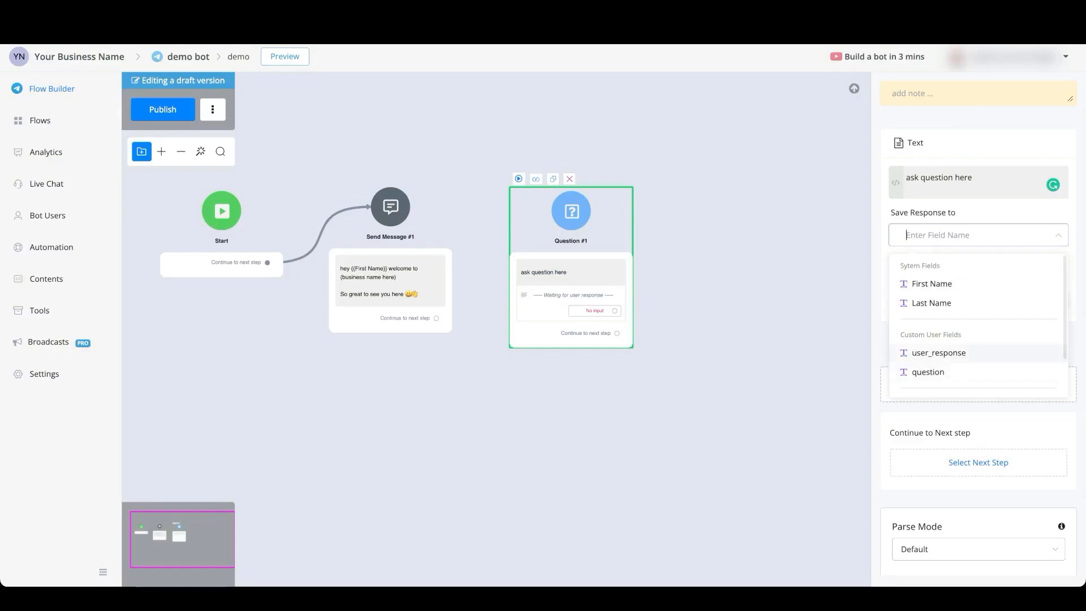
{"action": "left_click", "coordinate": [939, 352]}
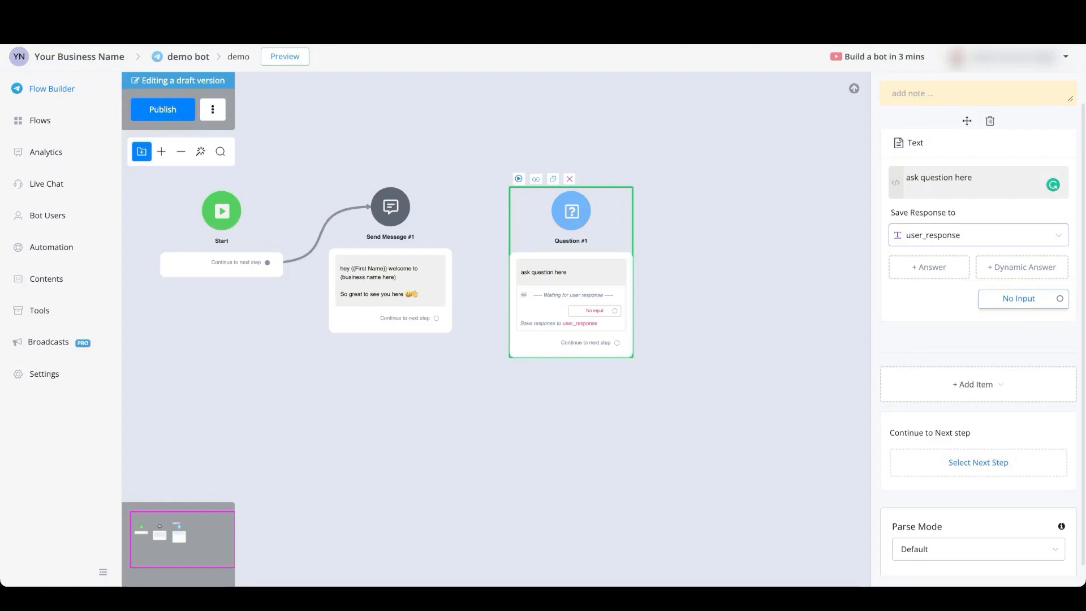
Set the text question's user input to expire in 4 hours when there is no input.
{"action": "left_click", "coordinate": [1019, 299]}
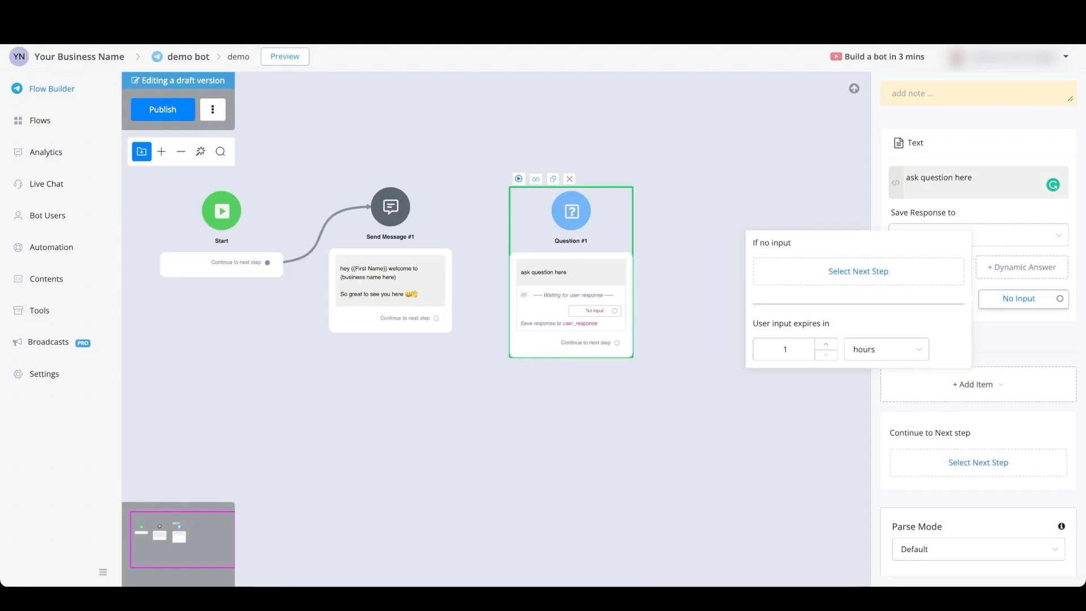
{"action": "left_click", "coordinate": [886, 350]}
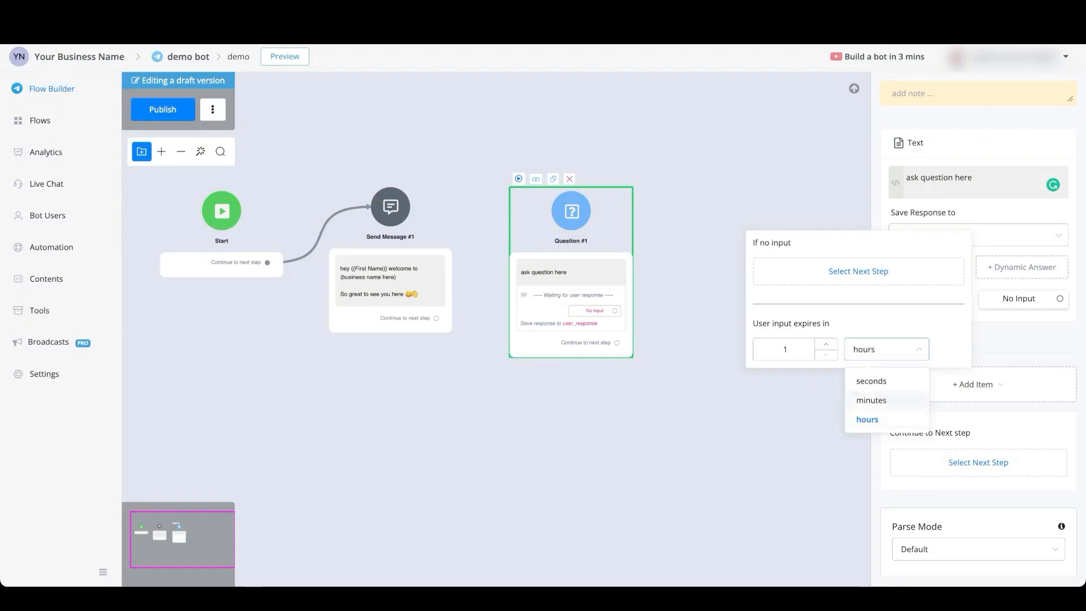
{"action": "left_click", "coordinate": [785, 349]}
{"action": "key", "text": "BackSpace"}
{"action": "type", "text": "4"}
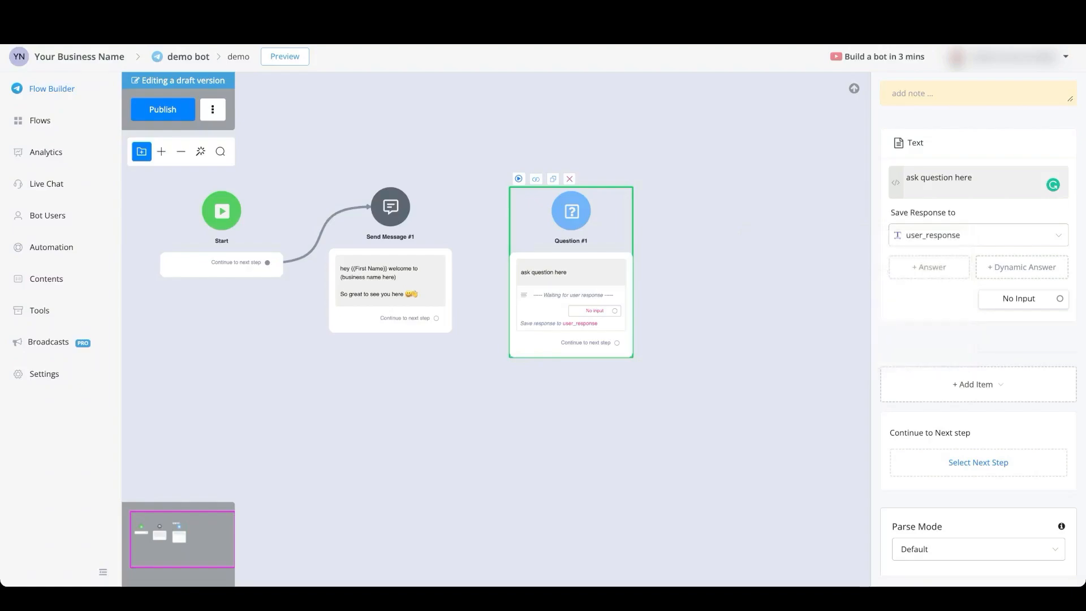
Connect the No input outlet of Question #1 to a new Send Message step below it.
{"action": "scroll", "coordinate": [597, 324], "scroll_direction": "up", "scroll_amount": 4}
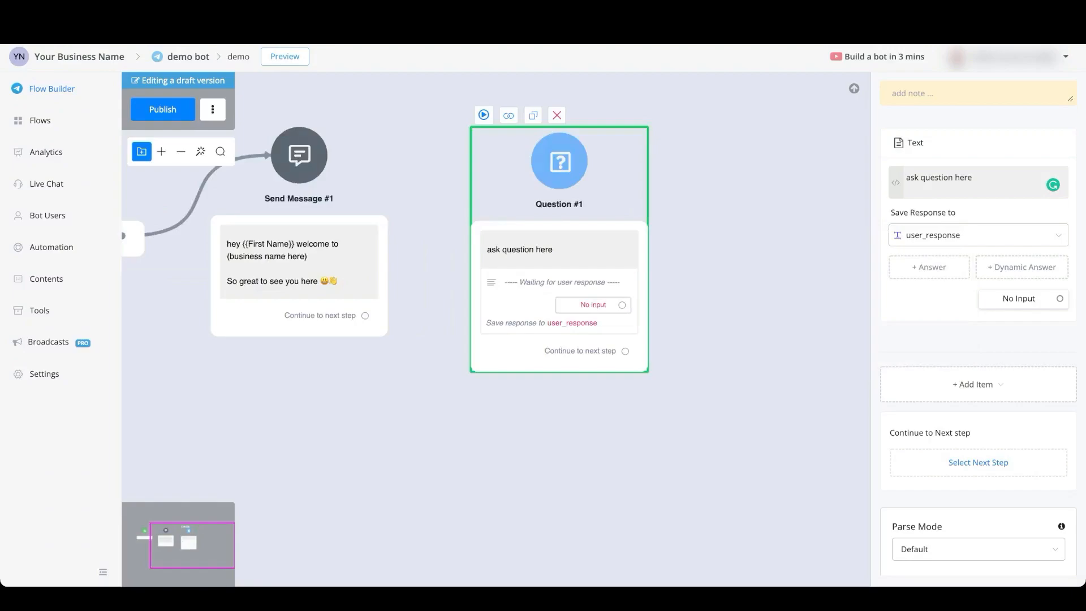
{"action": "left_click_drag", "start_coordinate": [621, 305], "coordinate": [477, 412]}
{"action": "left_click", "coordinate": [521, 396]}
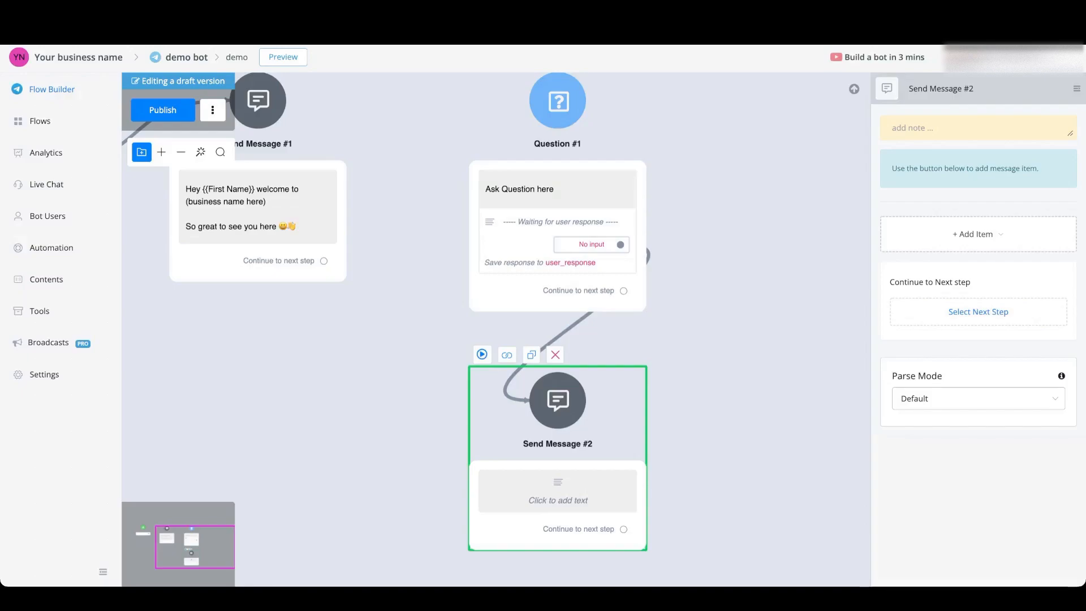
Replace the Text item in Question #1 with a Choice item asking "Ask a question".
{"action": "left_click", "coordinate": [558, 195]}
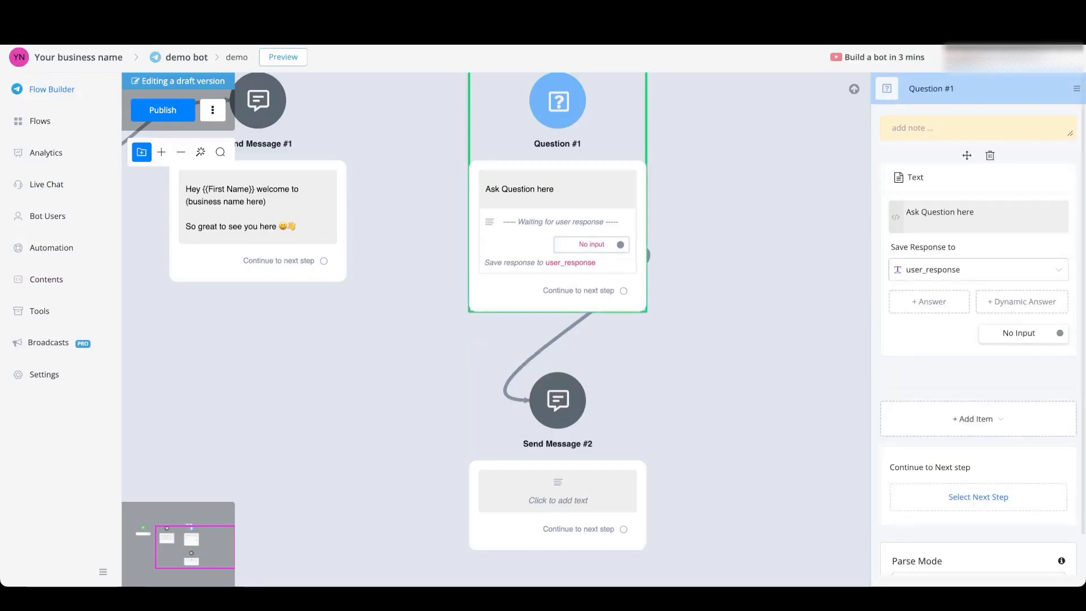
{"action": "key", "text": "Delete"}
{"action": "left_click", "coordinate": [630, 337]}
{"action": "left_click", "coordinate": [973, 234]}
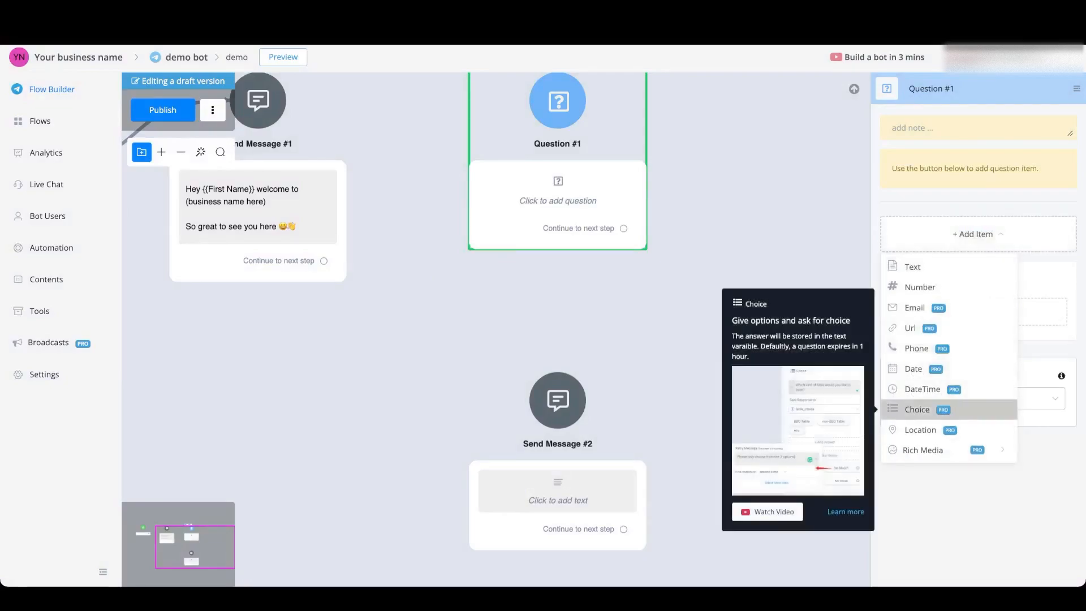
{"action": "left_click", "coordinate": [917, 409]}
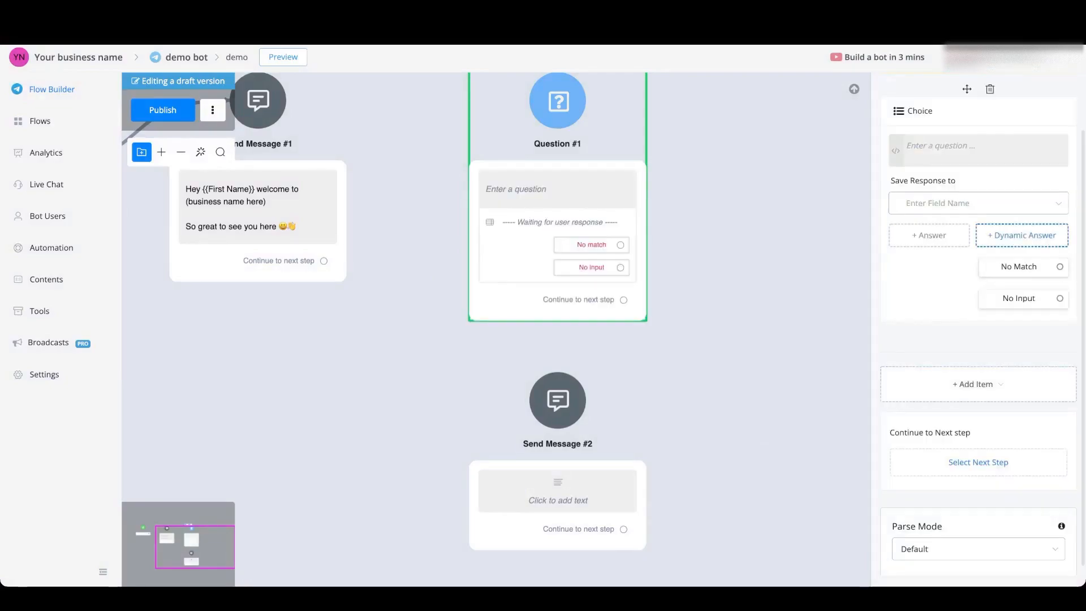
{"action": "left_click", "coordinate": [978, 150]}
{"action": "type", "text": "Ask a question"}
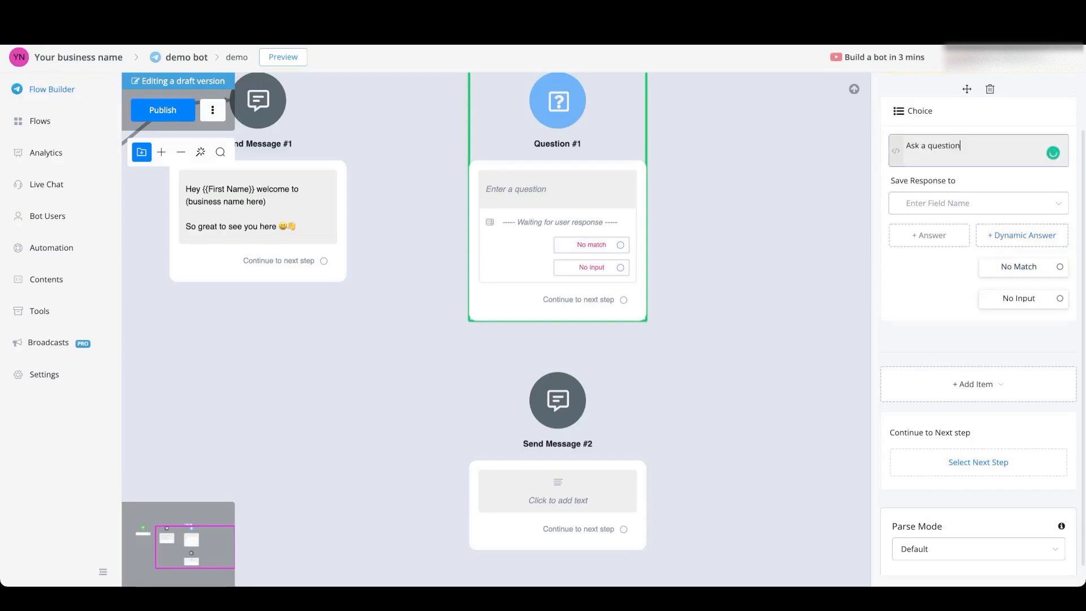
Save the Choice question's response to the custom user field user_response.
{"action": "scroll", "coordinate": [978, 203], "scroll_direction": "down", "scroll_amount": 1}
{"action": "left_click", "coordinate": [979, 202]}
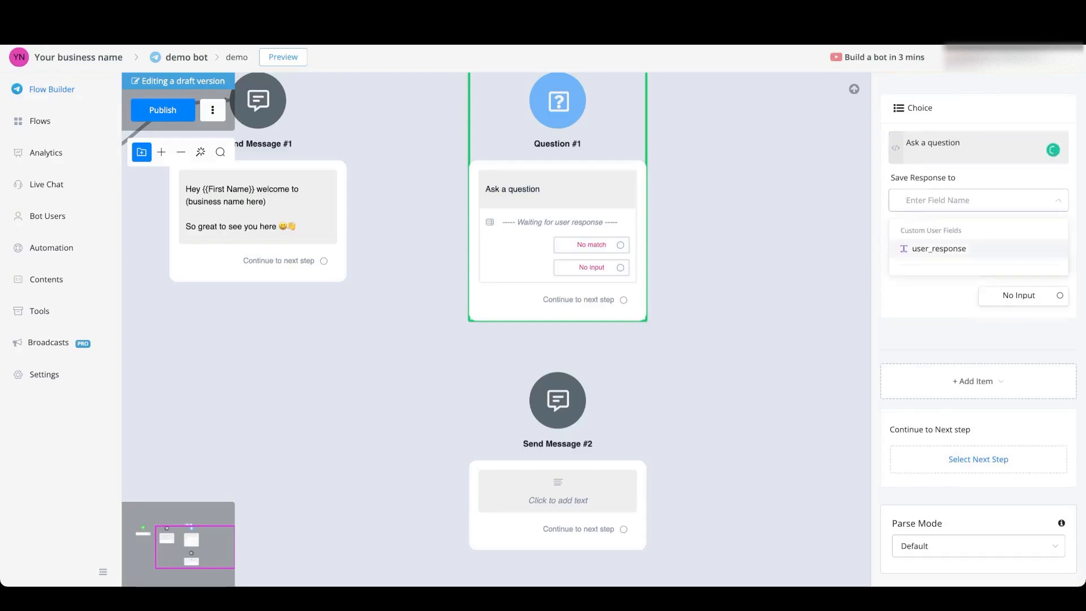
{"action": "left_click", "coordinate": [939, 248]}
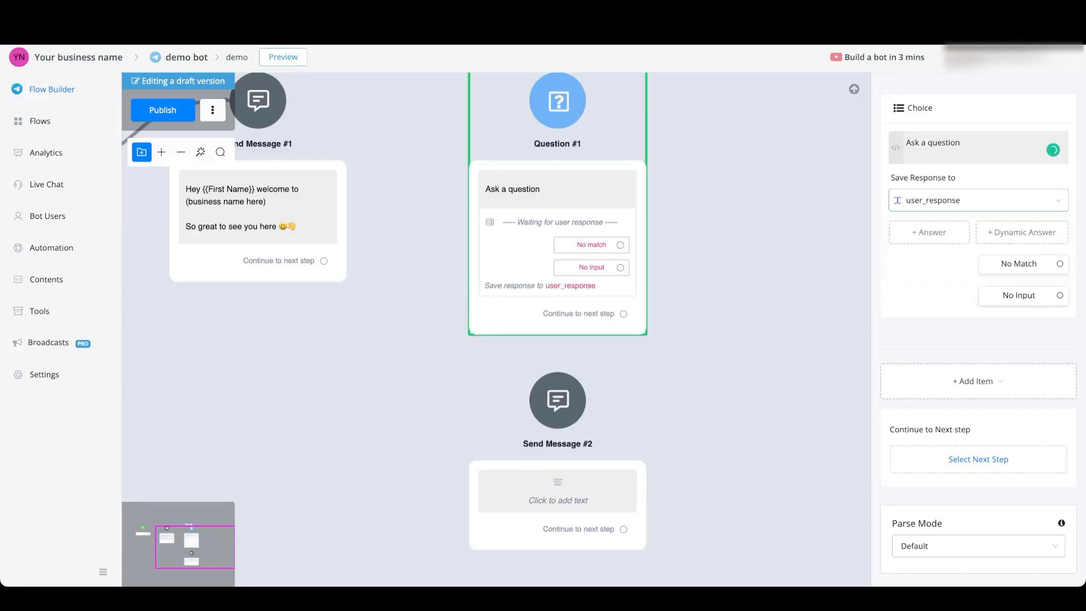
Add two answers to the Choice question, "Option 1" and "Option 2".
{"action": "left_click", "coordinate": [929, 232]}
{"action": "double_click", "coordinate": [433, 160]}
{"action": "left_click", "coordinate": [435, 160]}
{"action": "type", "text": "1"}
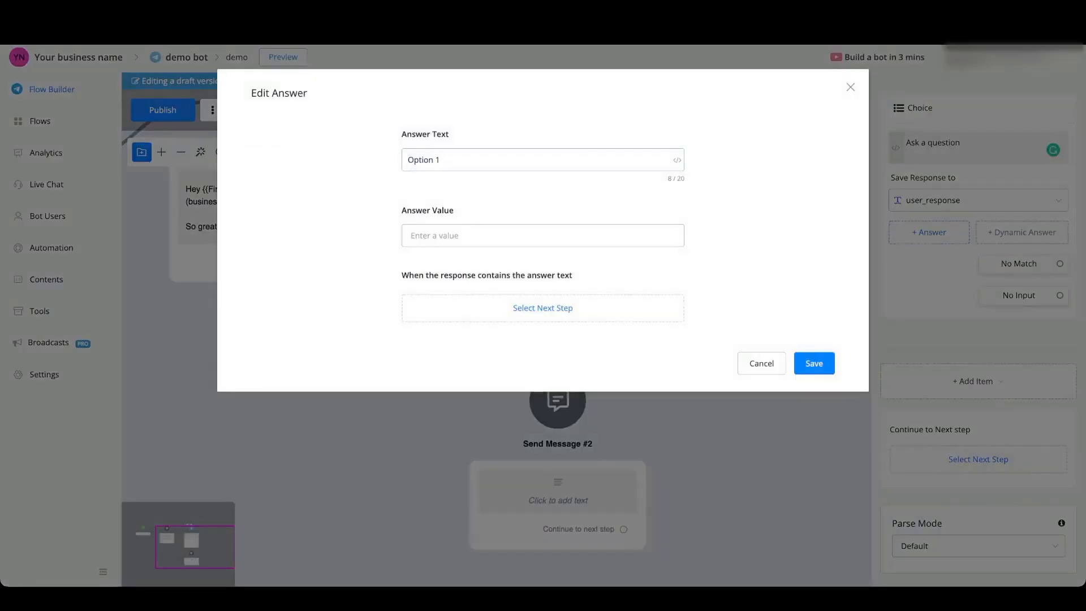
{"action": "left_click", "coordinate": [814, 363]}
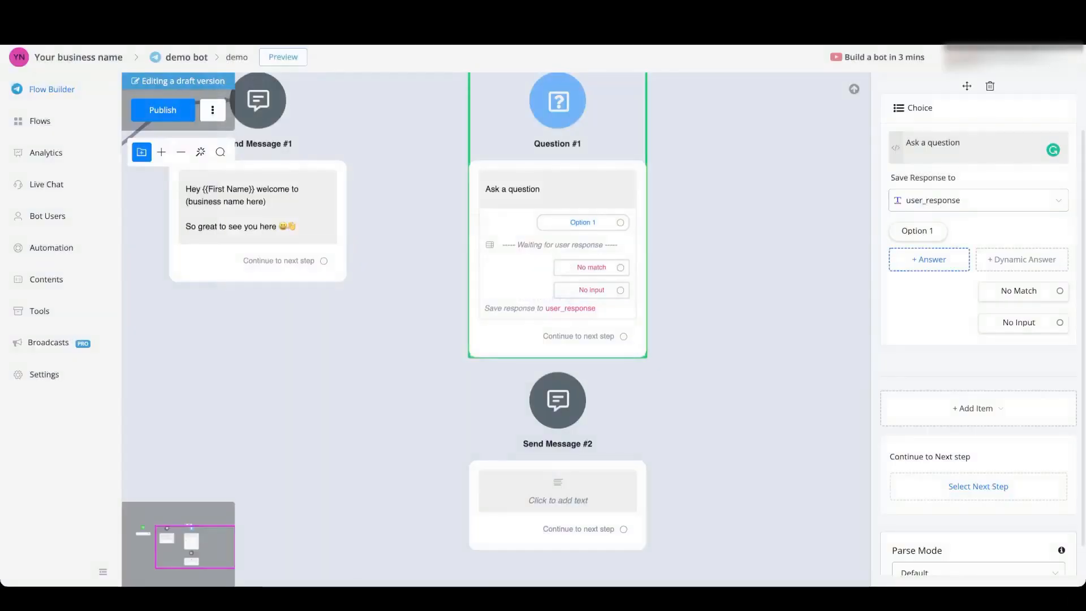
{"action": "left_click", "coordinate": [929, 259]}
{"action": "left_click", "coordinate": [814, 363]}
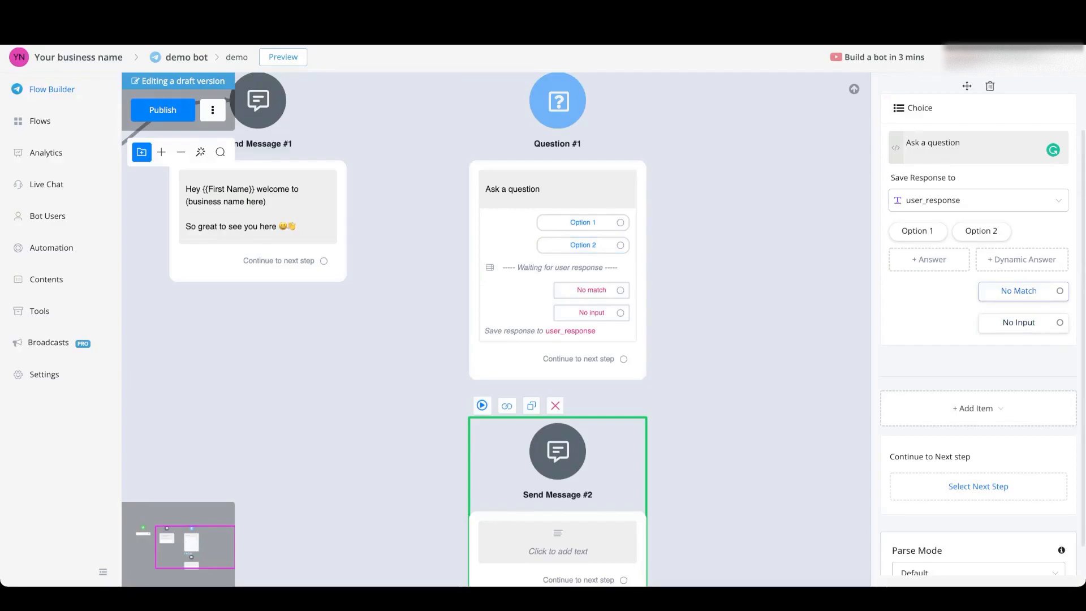
Set the No Match retry message to "It seems I was not able to catch your answer there. Please choose from the options given".
{"action": "left_click", "coordinate": [1019, 292]}
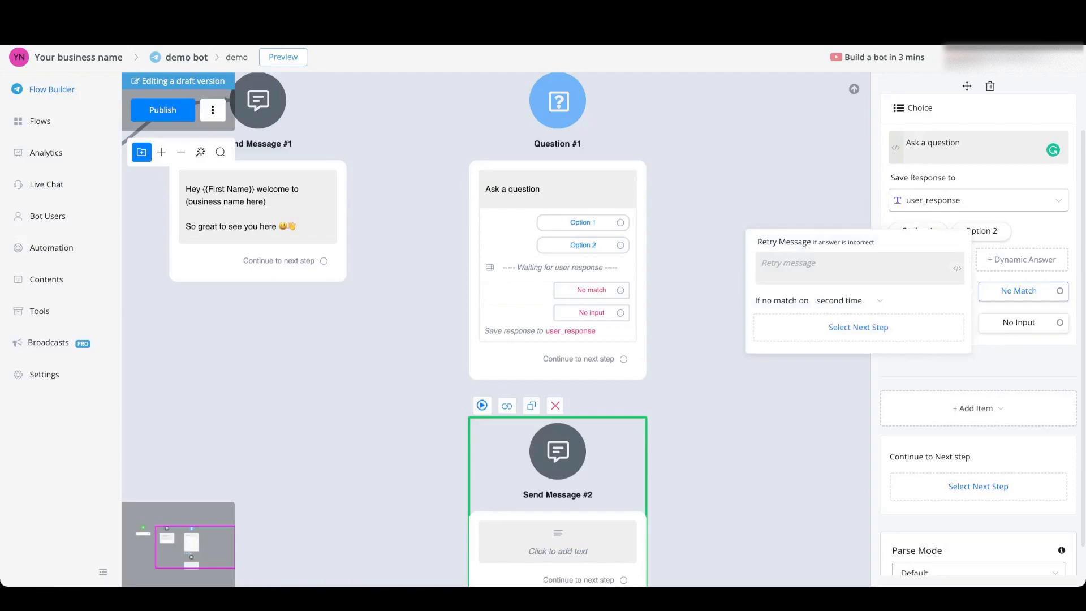
{"action": "left_click", "coordinate": [845, 268]}
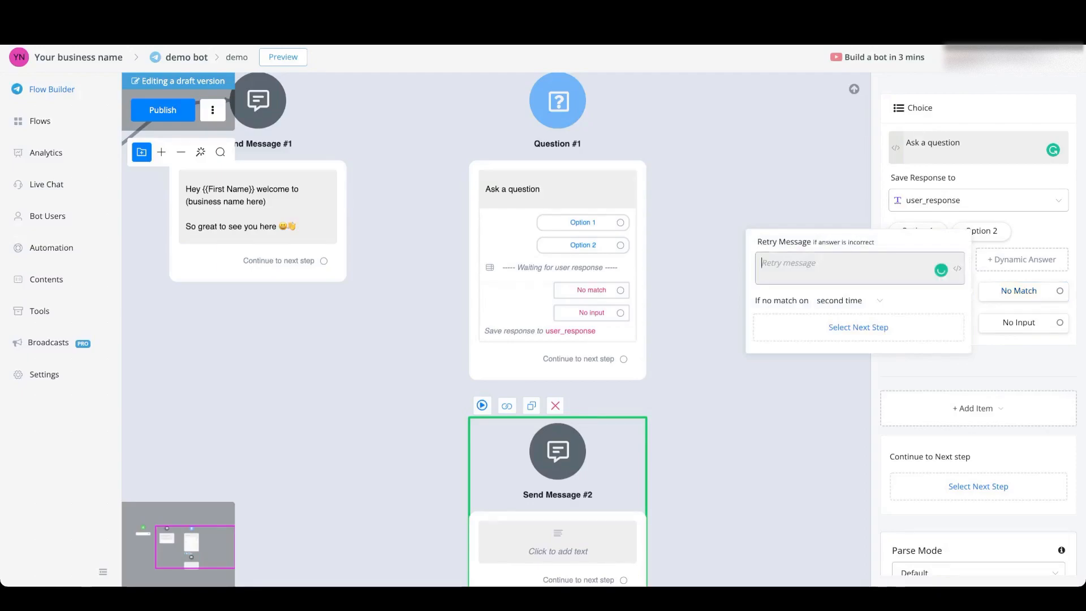
{"action": "type", "text": "It seems I was not able to catch your answer there. Please choose from the options given"}
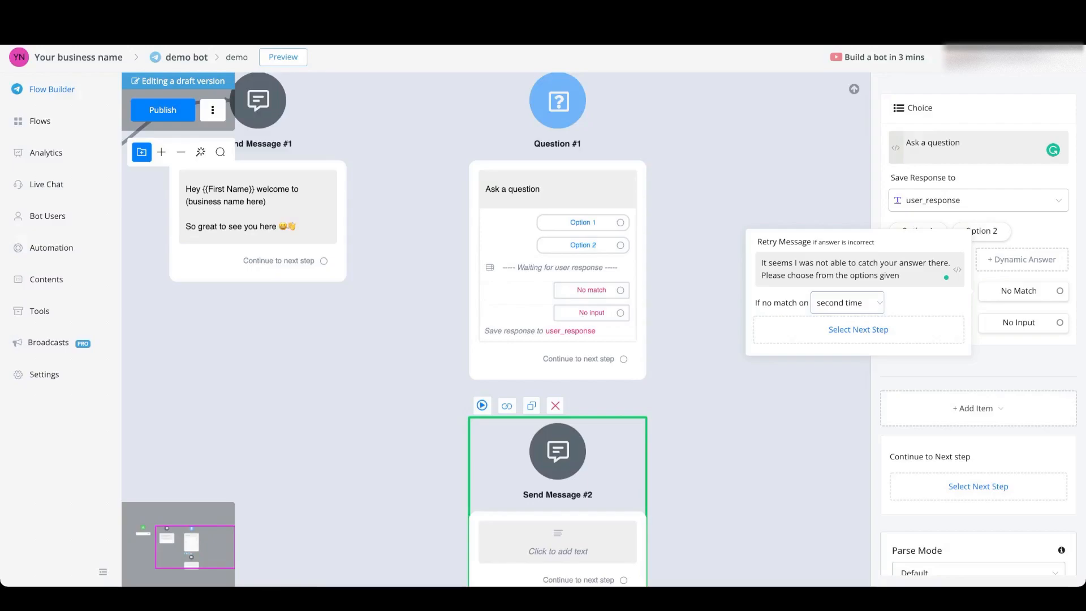
{"action": "left_click", "coordinate": [848, 303]}
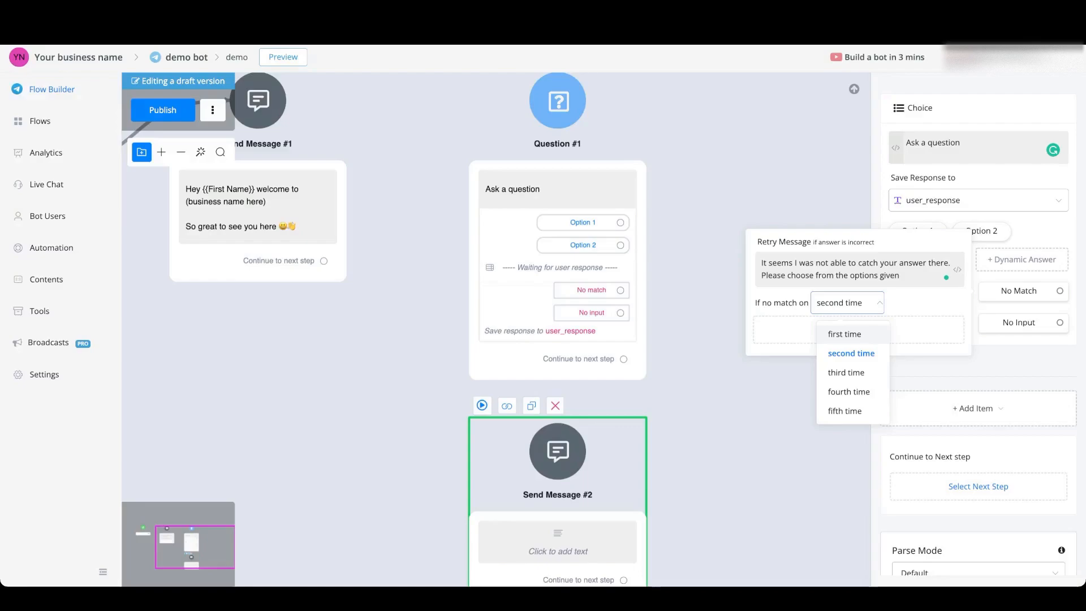
{"action": "left_click", "coordinate": [848, 303]}
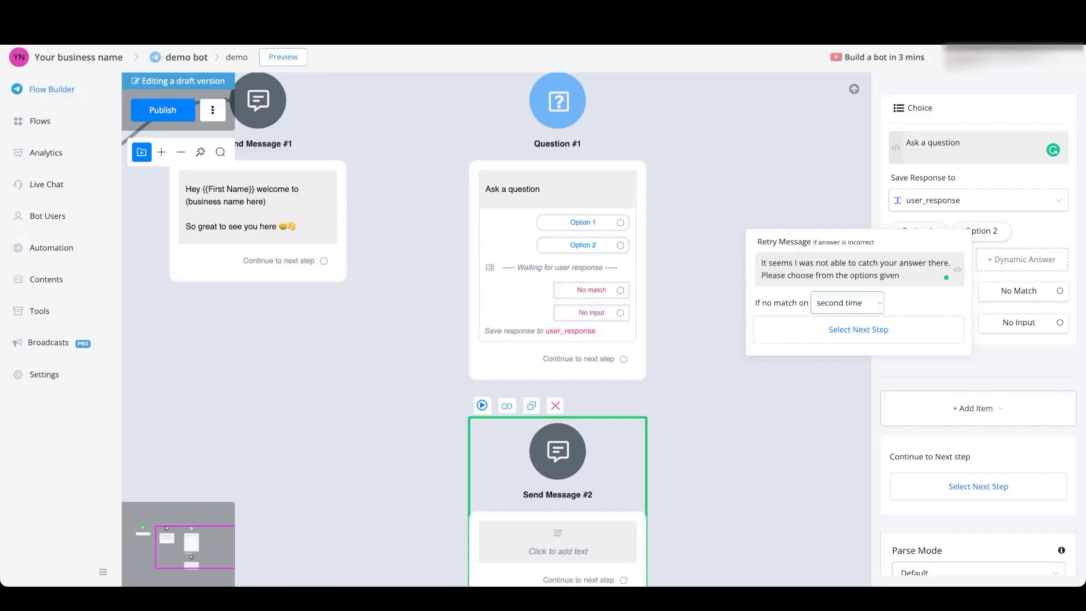
{"action": "left_click", "coordinate": [786, 418]}
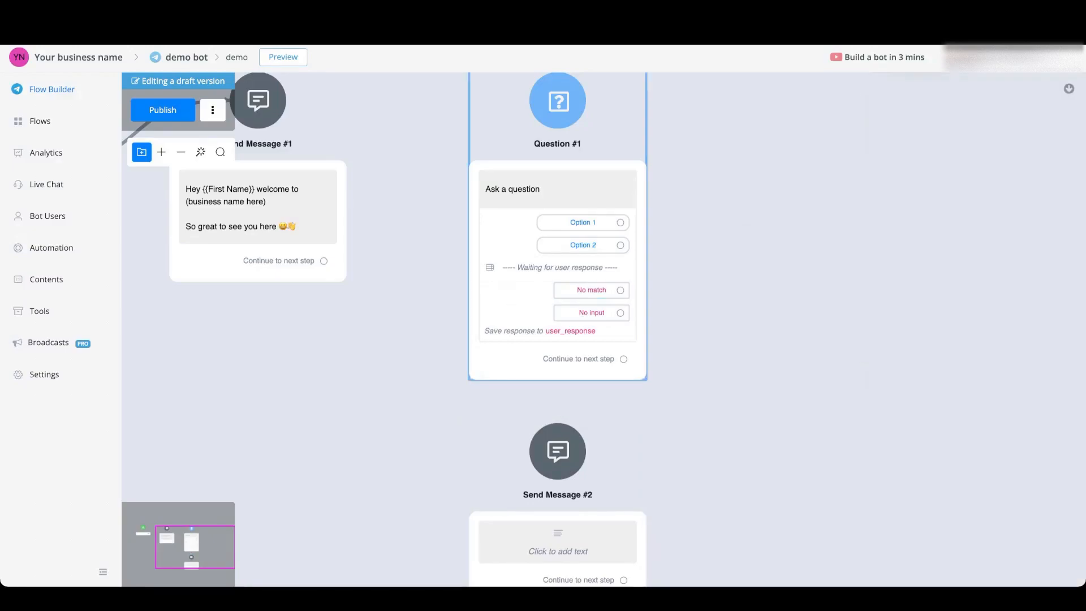
Connect the No match outlet of Question #1 to Send Message #2.
{"action": "left_click_drag", "start_coordinate": [621, 290], "coordinate": [558, 448]}
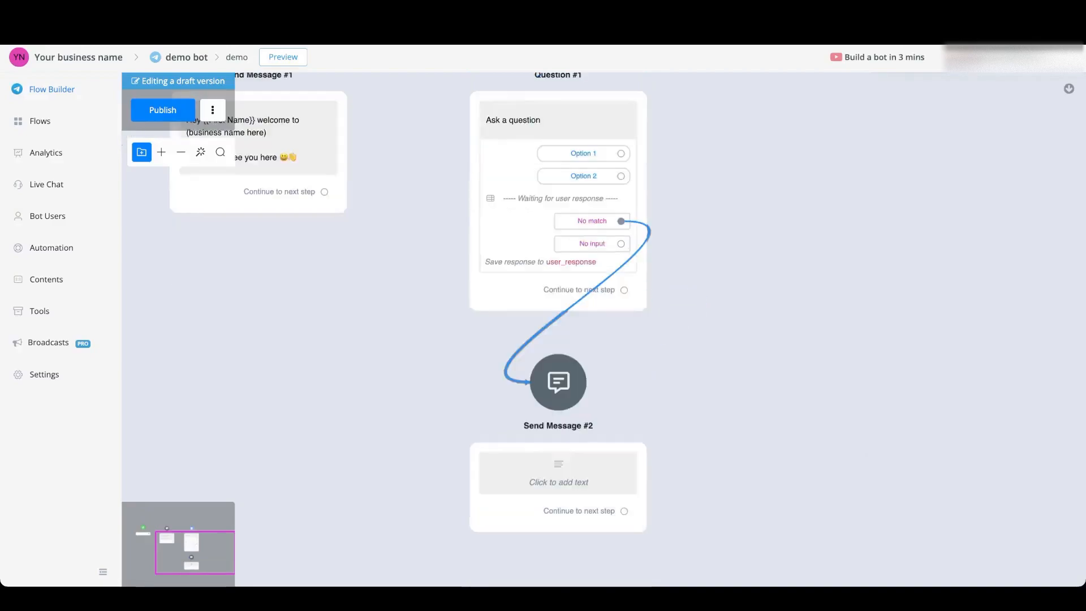